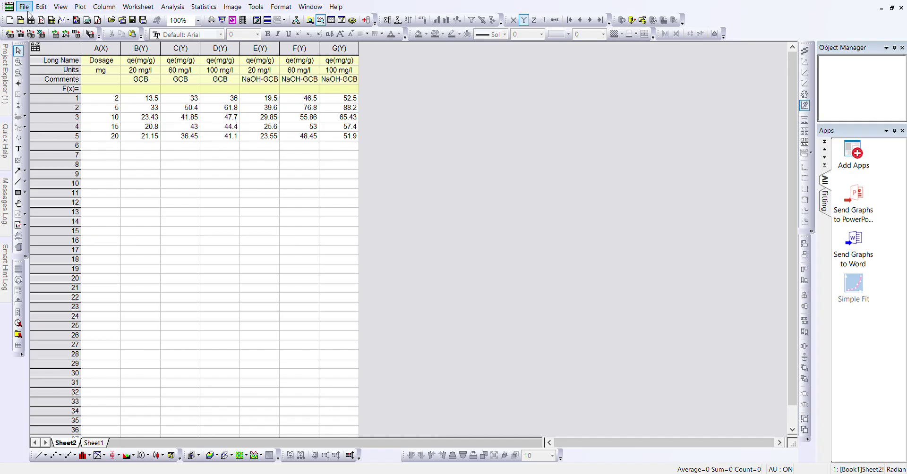
Step: Plot worksheet columns A to G as a line and symbol graph, and thicken the connecting lines of all the plots
drag(101, 48, 340, 59)
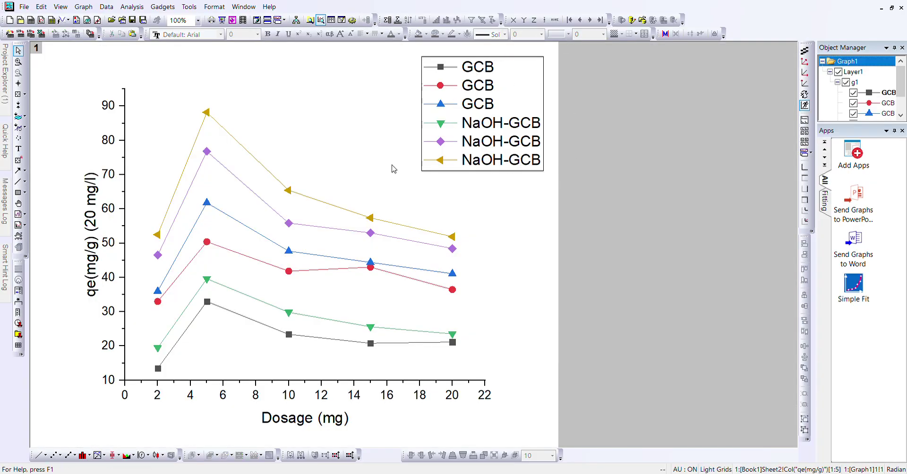
click(206, 114)
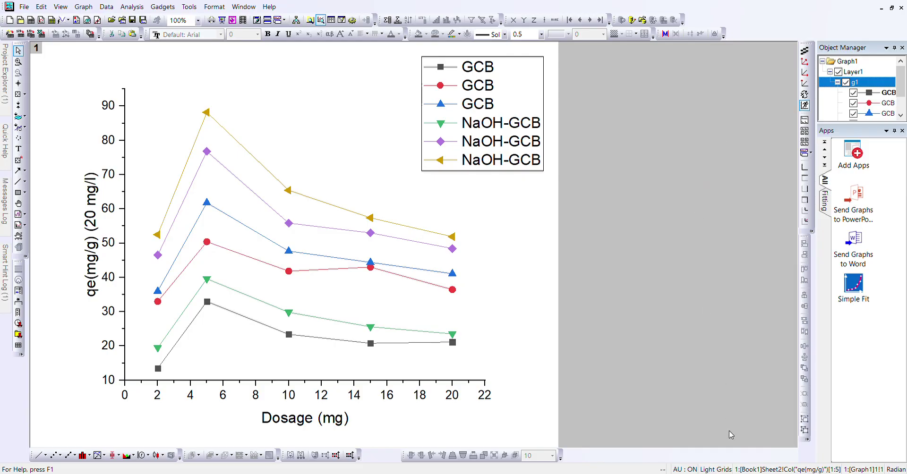
click(733, 444)
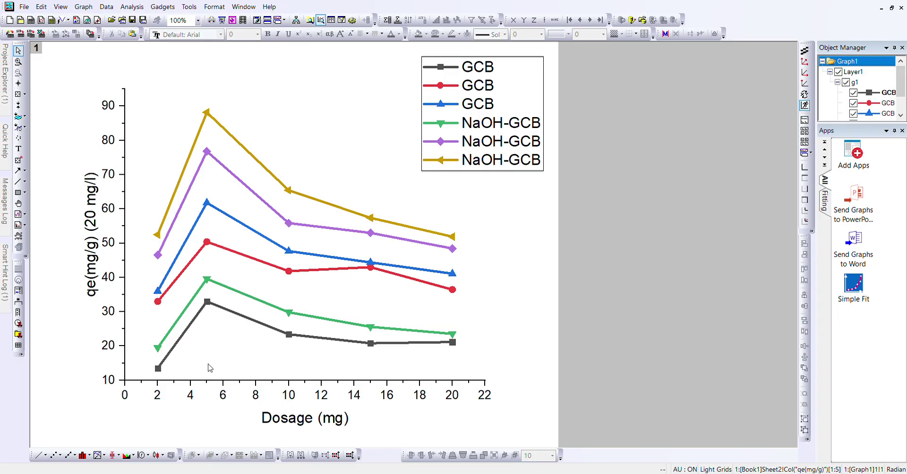
Step: Make the tick labels of both the X and Y axes bold
click(160, 399)
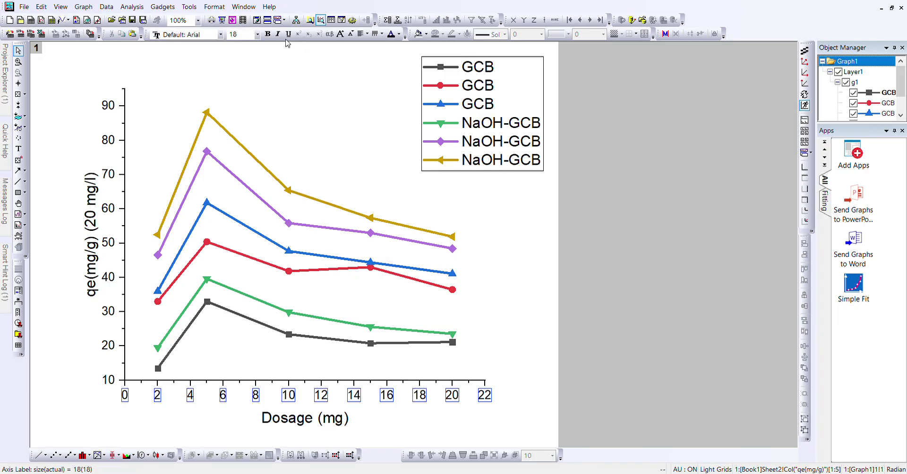
click(267, 34)
click(107, 179)
click(268, 34)
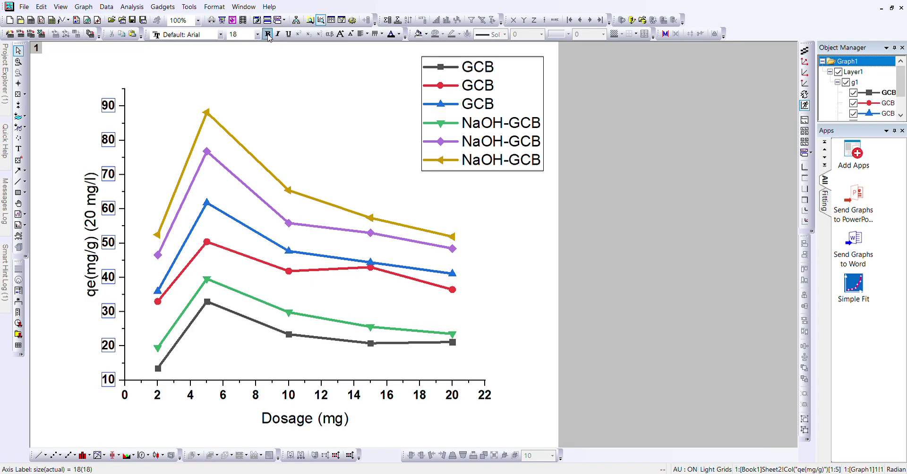
Step: Replace the Y axis title with "qe mg g-1", with the -1 as a superscript
double_click(91, 257)
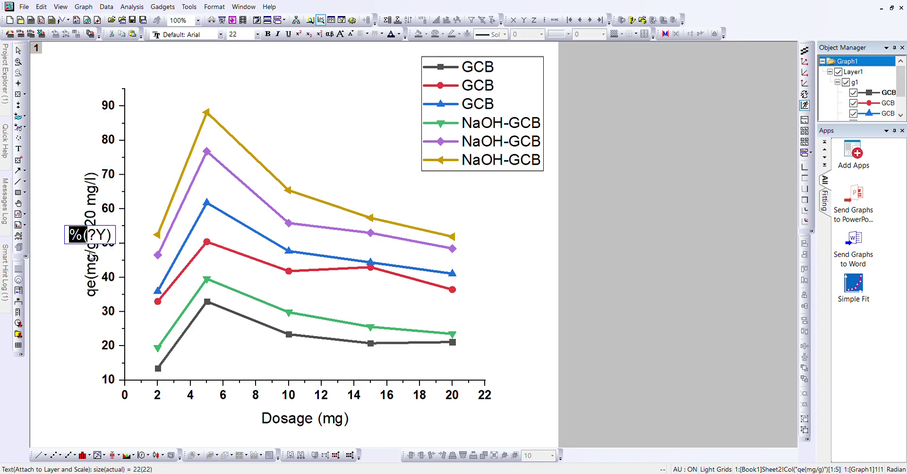
double_click(74, 240)
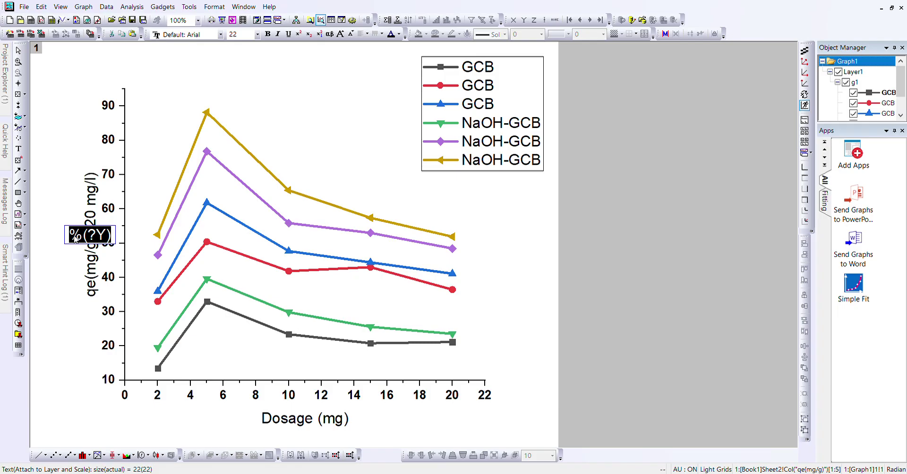
text(qe mg)
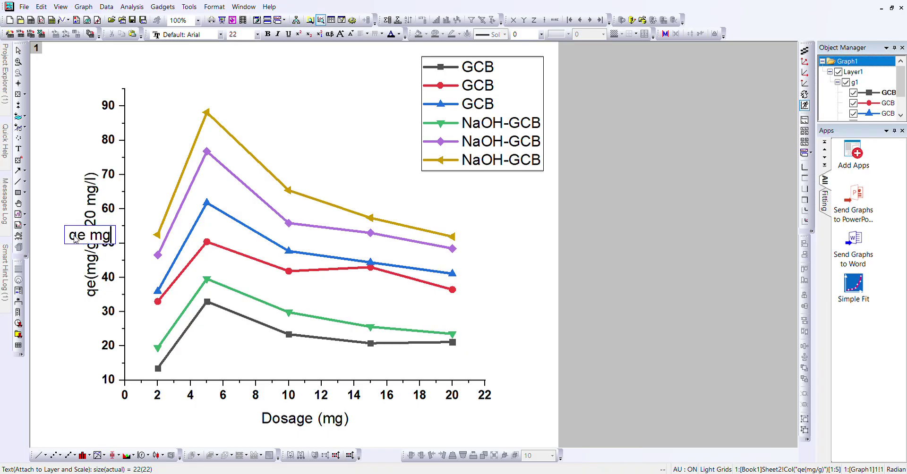
text( g)
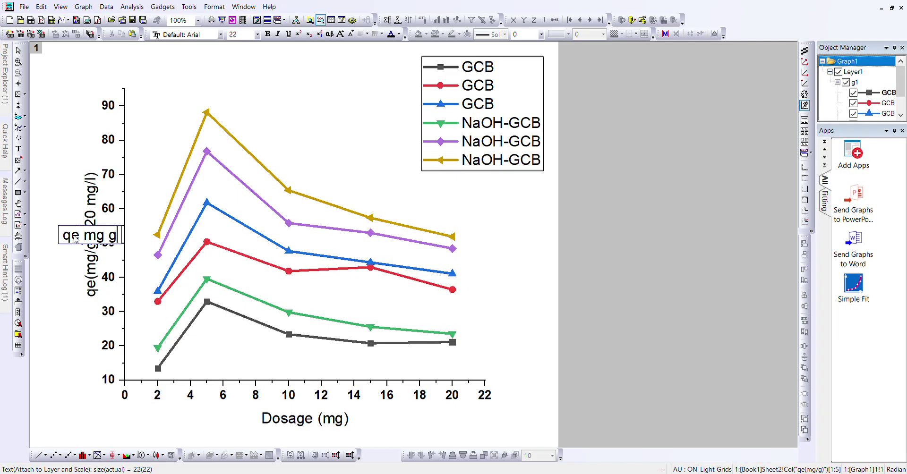
click(299, 35)
text(-1)
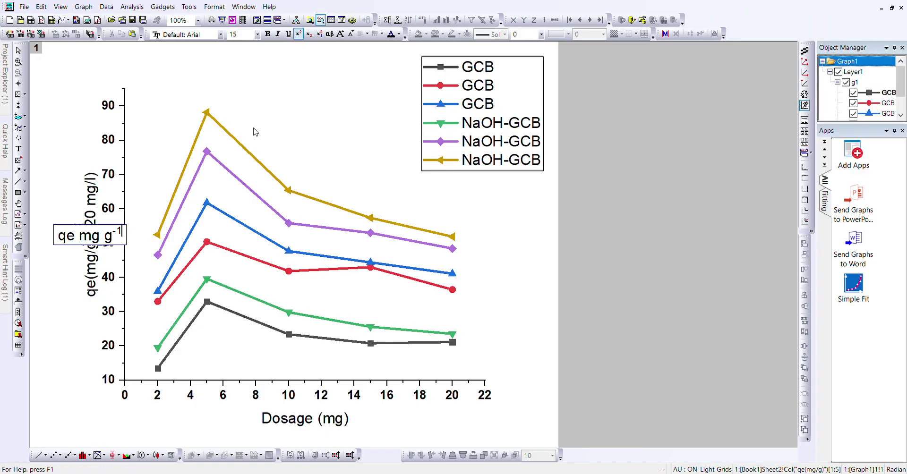
Step: Make the whole Y axis title bold, including its superscript, and finish editing it
drag(58, 235, 131, 239)
click(253, 37)
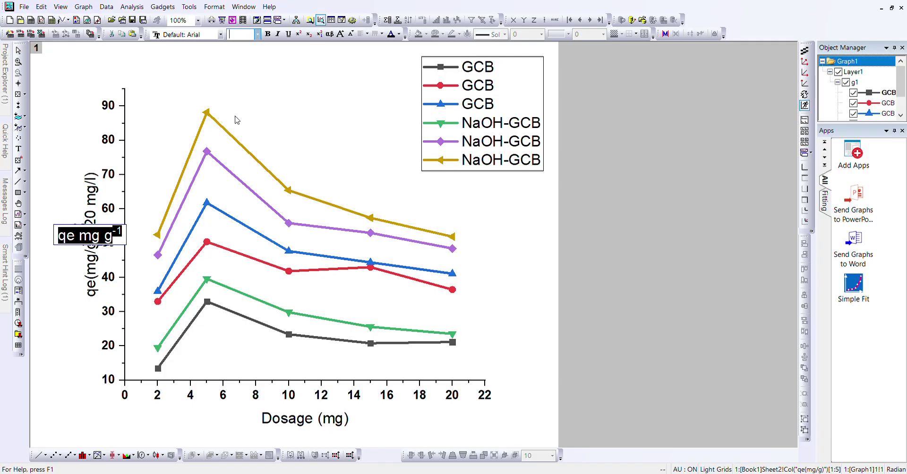
click(271, 36)
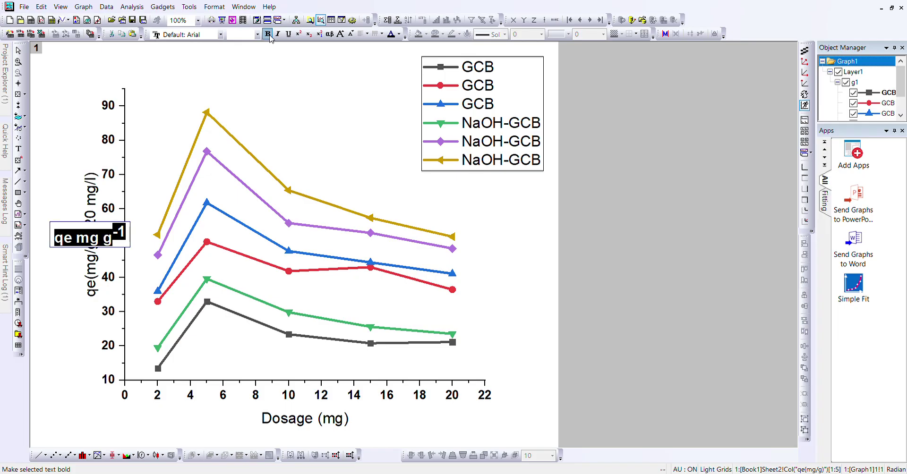
click(209, 311)
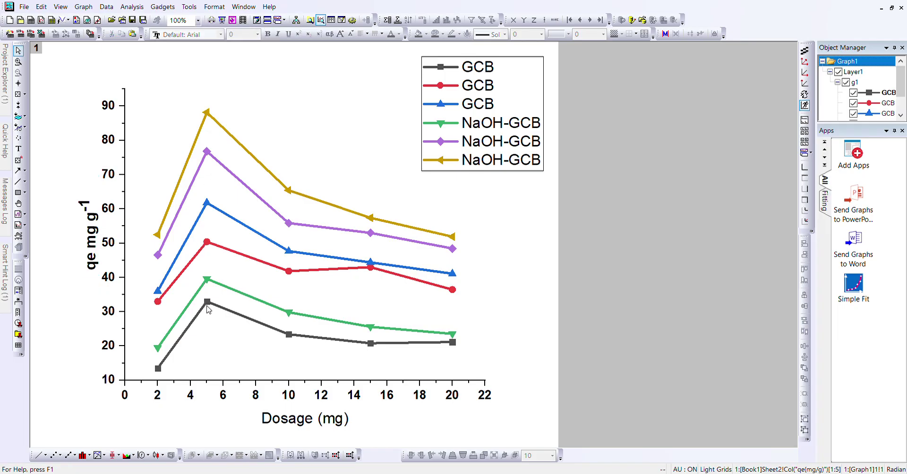
Step: Make the X axis title "Dosage (mg)" bold
double_click(272, 424)
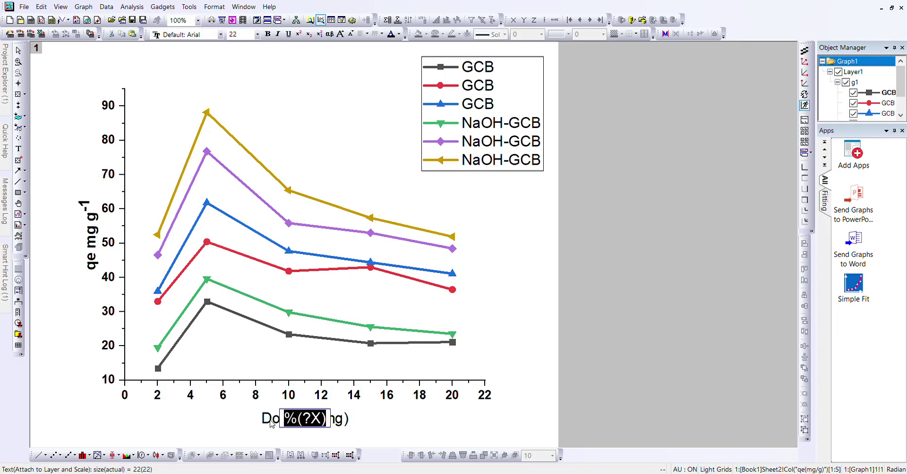
click(268, 35)
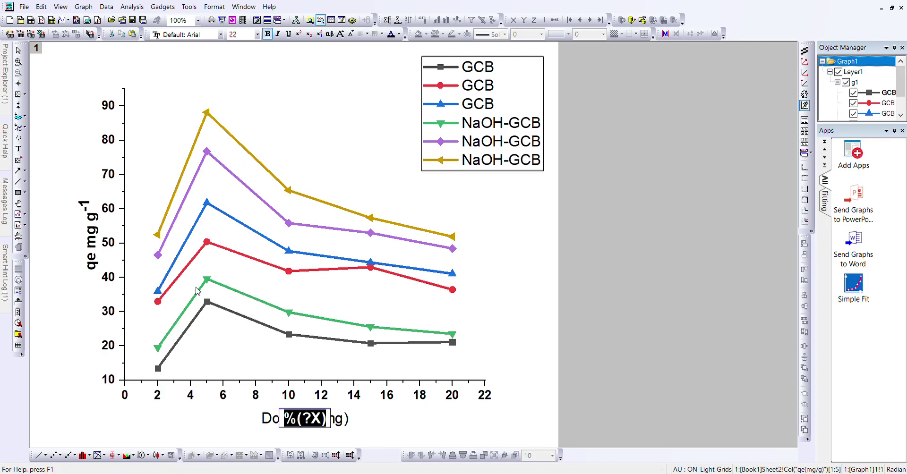
key(Escape)
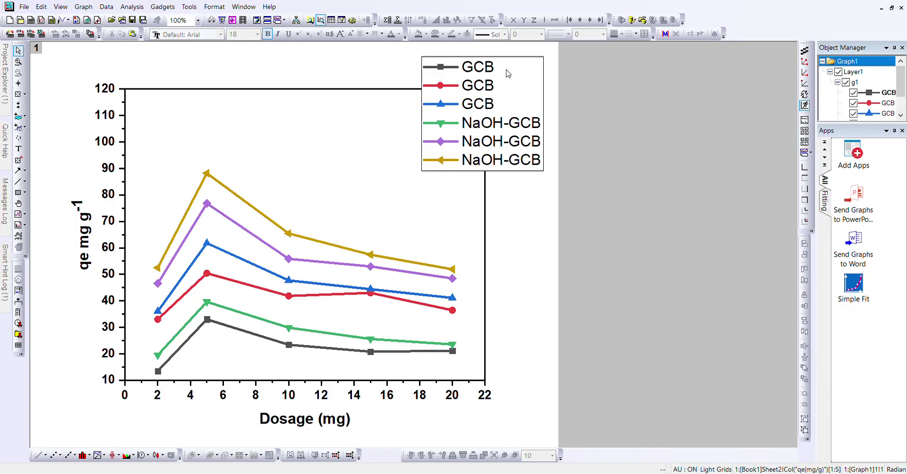
Step: Place the legend inside the plot frame's upper-right corner and add bold 20, 60 and 100 mg L⁻¹ concentrations to the GCB and NaOH-GCB entries
drag(512, 66, 448, 103)
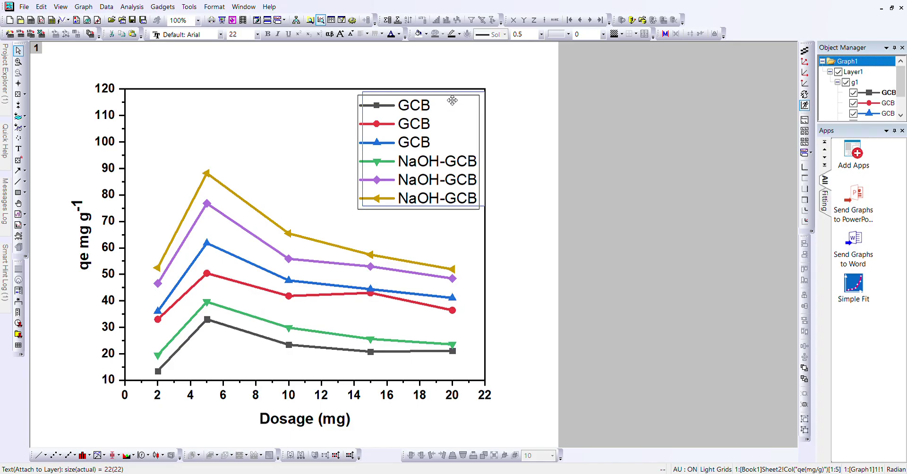
key(Escape)
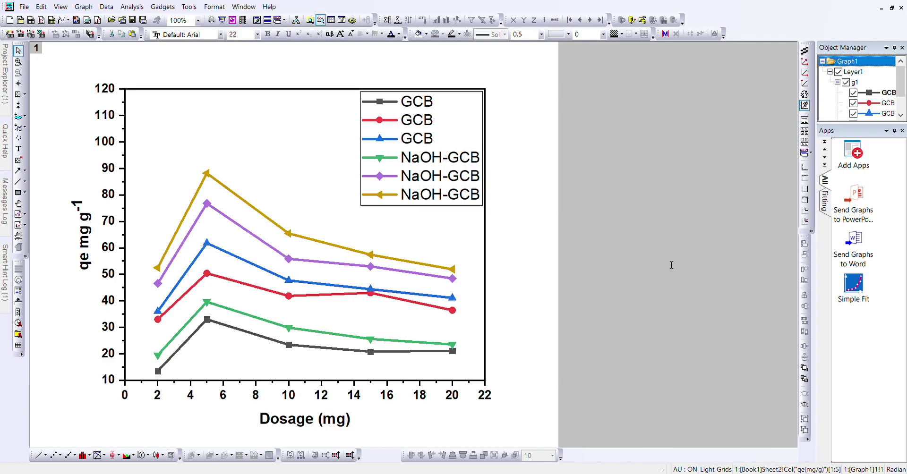
key(ctrl+l)
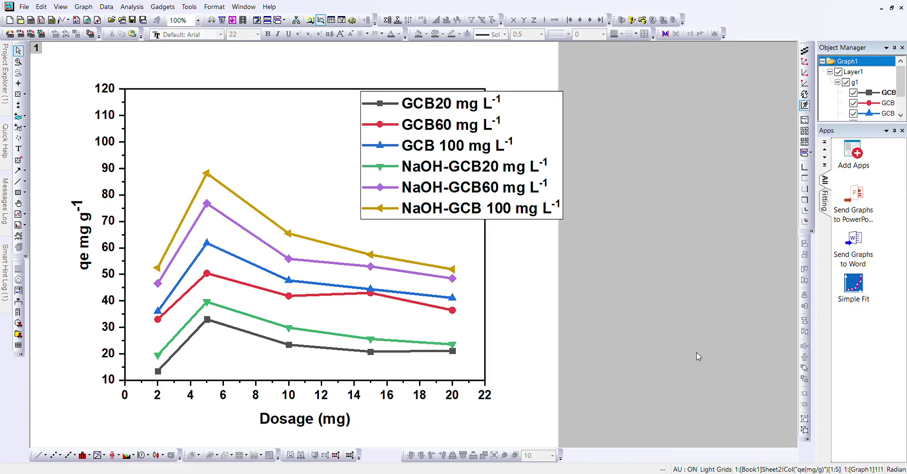
drag(517, 100, 444, 100)
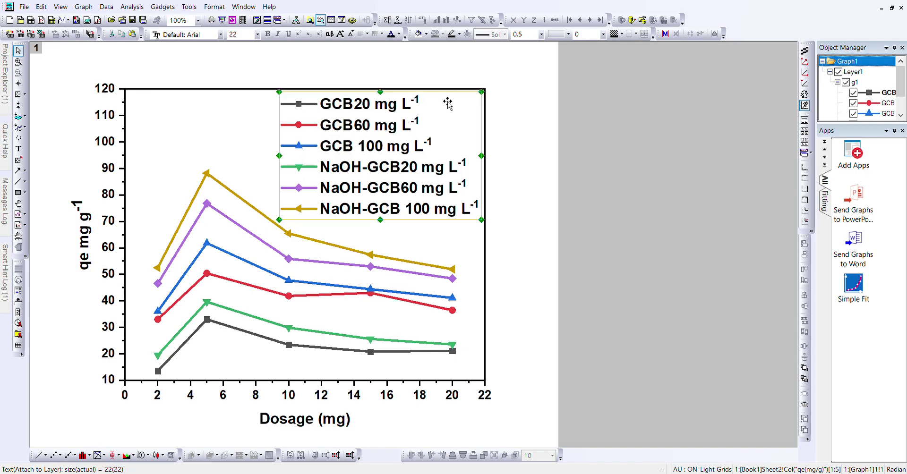
Step: Remove the border frame around the legend
click(466, 247)
click(437, 151)
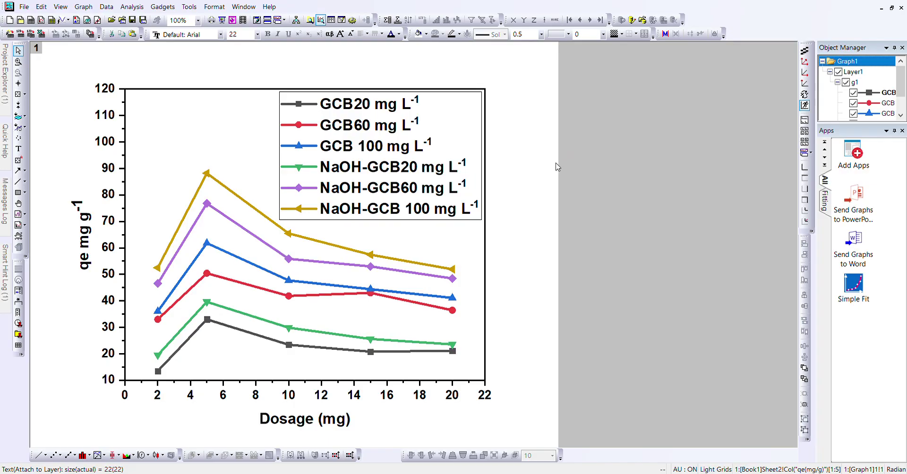
click(698, 357)
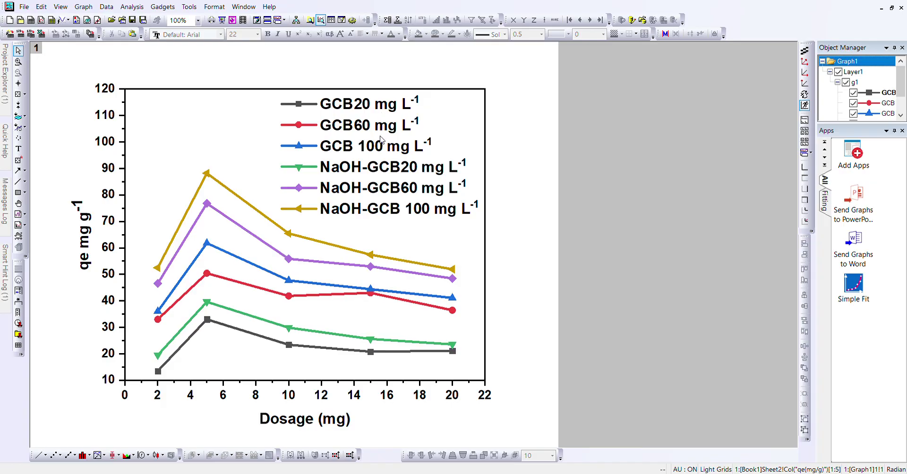
Step: Insert a space before the 20 and 60 mg L⁻¹ concentrations in the NaOH-GCB and GCB legend entries
click(390, 179)
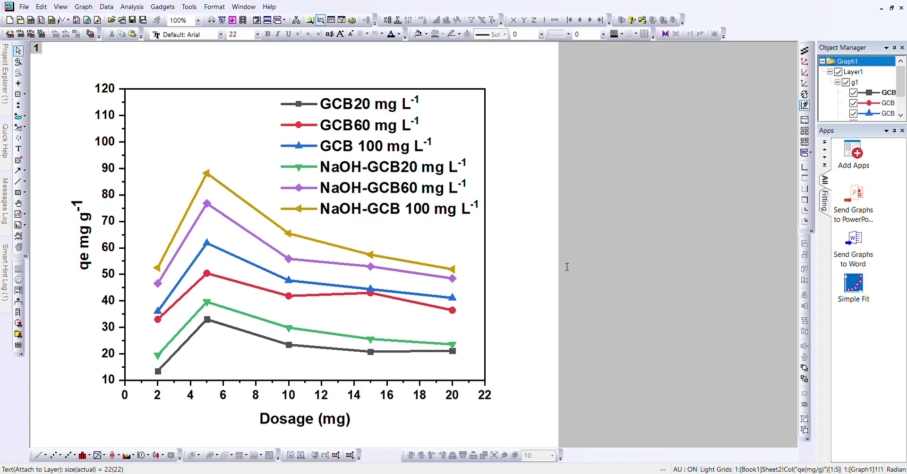
click(697, 354)
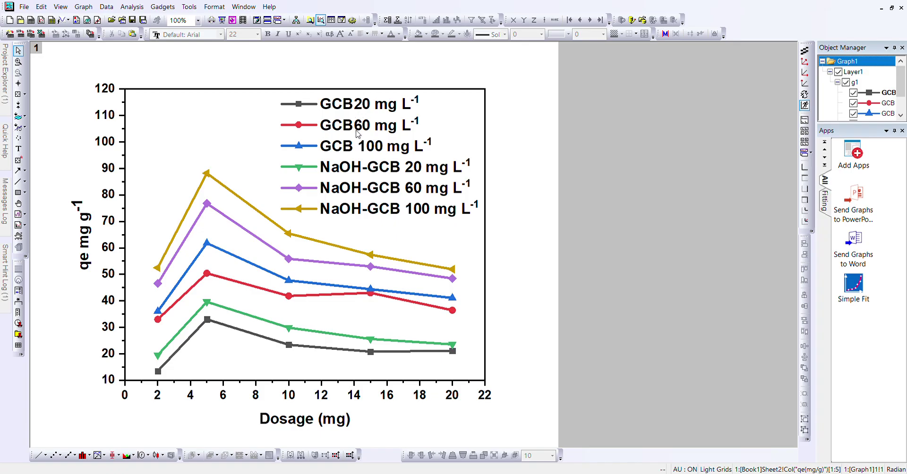
double_click(376, 147)
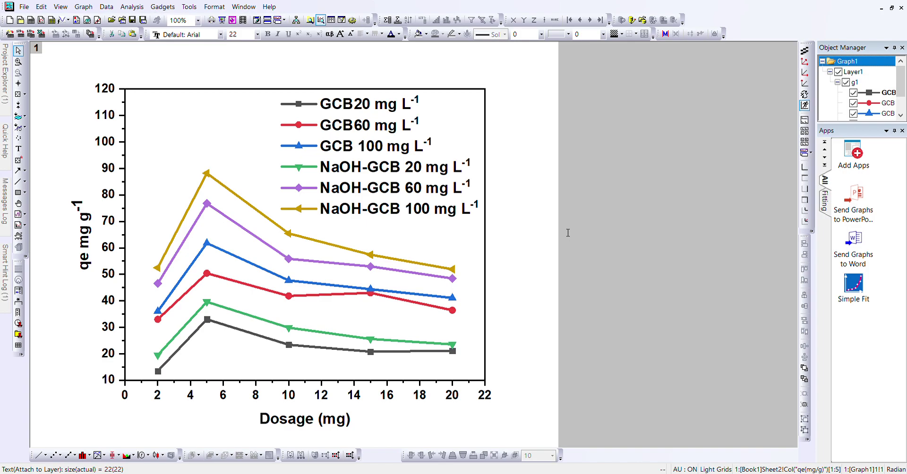
click(696, 352)
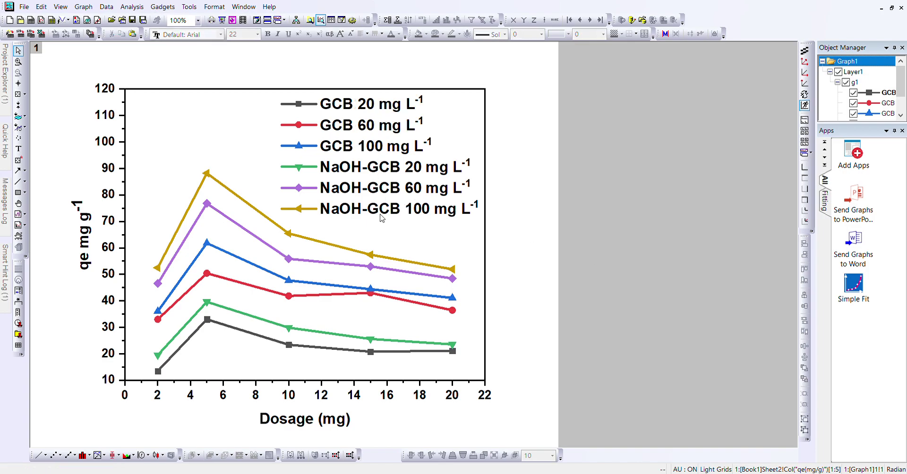